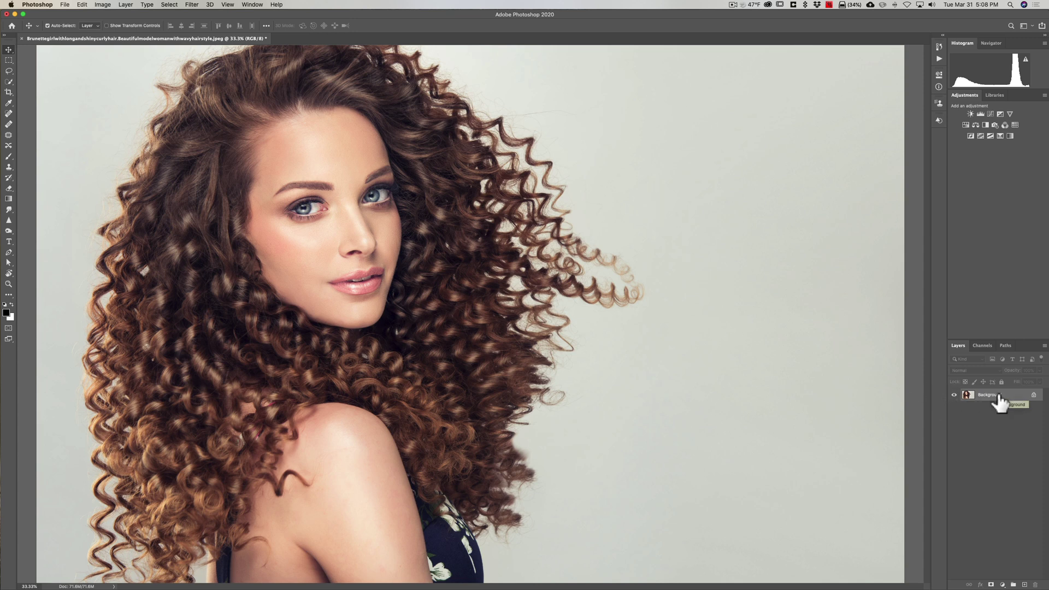
Compare the Red, Green and Blue channels for contrast, ending on the Green channel alone
left_click(981, 344)
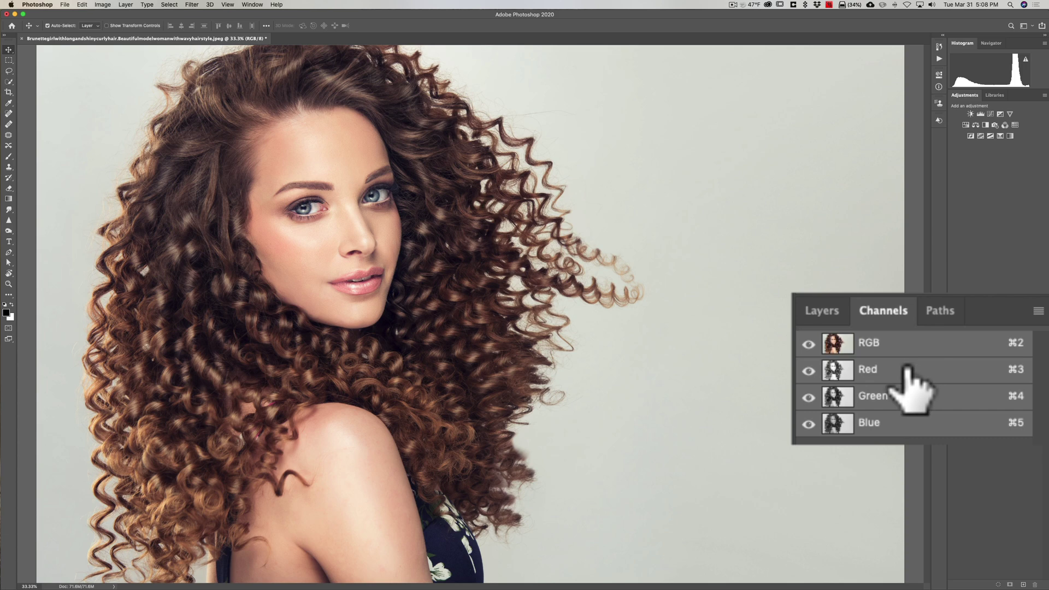
left_click(905, 372)
left_click(901, 396)
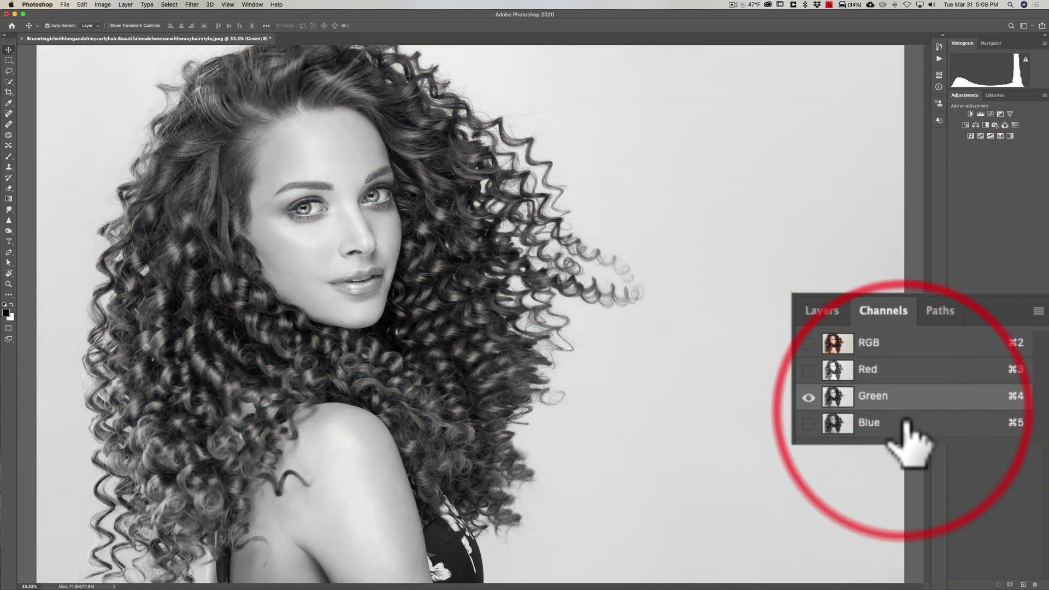
left_click(904, 422)
left_click(890, 370)
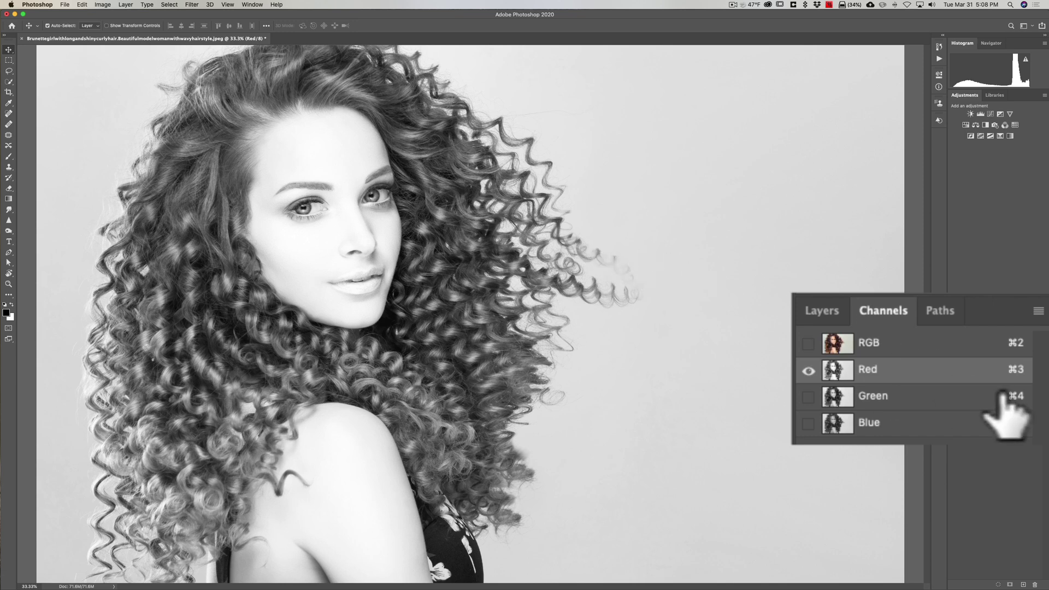
left_click(903, 392)
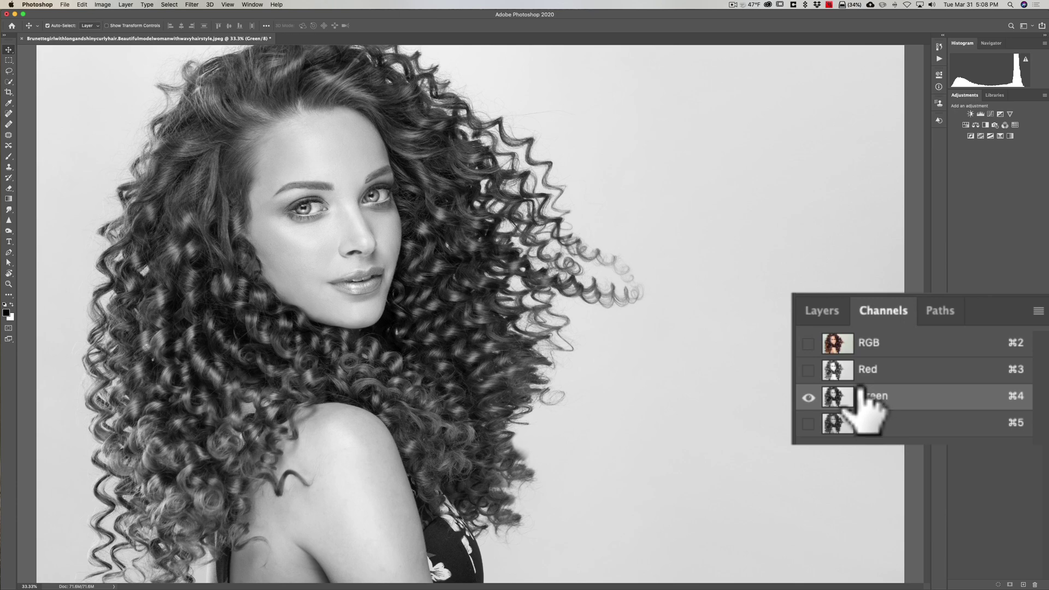
left_click(892, 369)
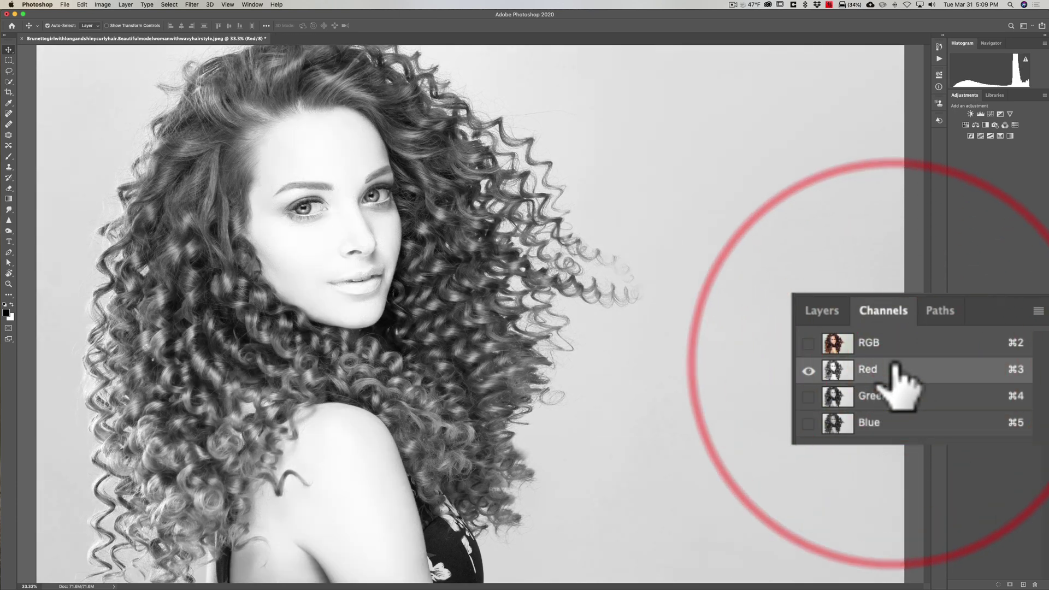
left_click(893, 394)
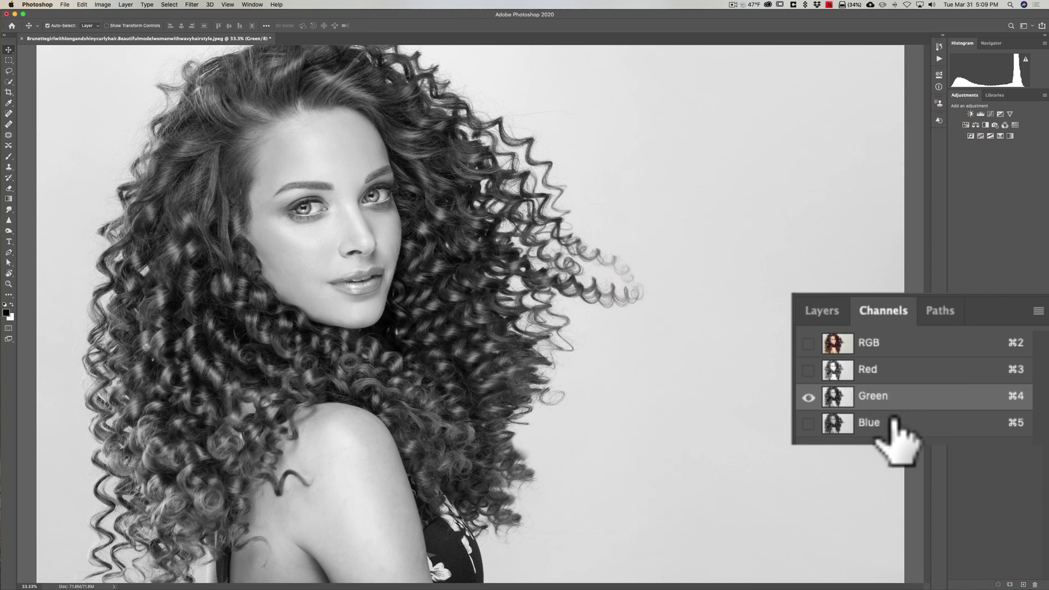
left_click(892, 421)
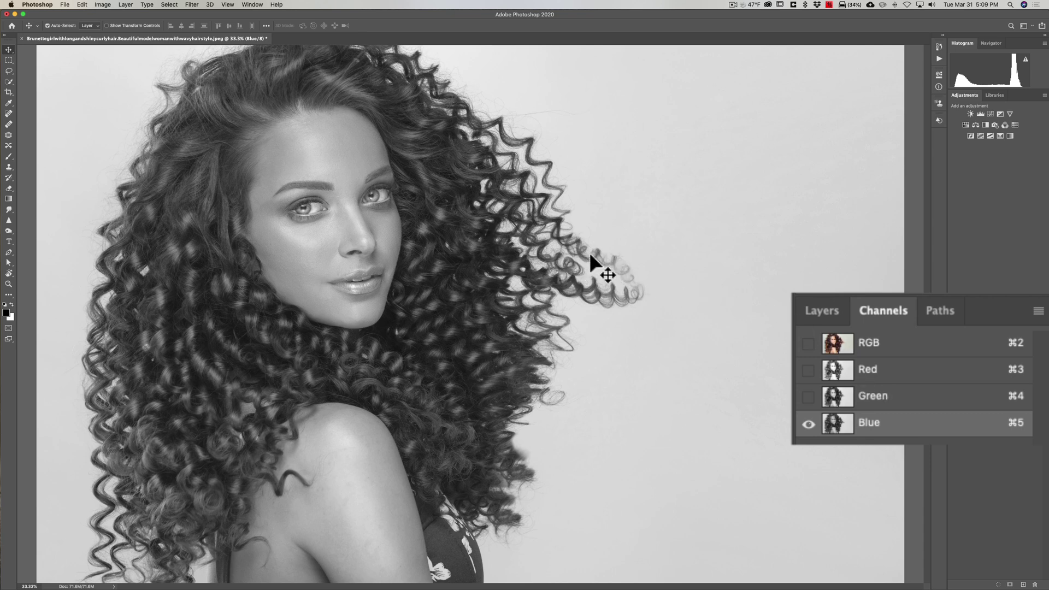
left_click(874, 395)
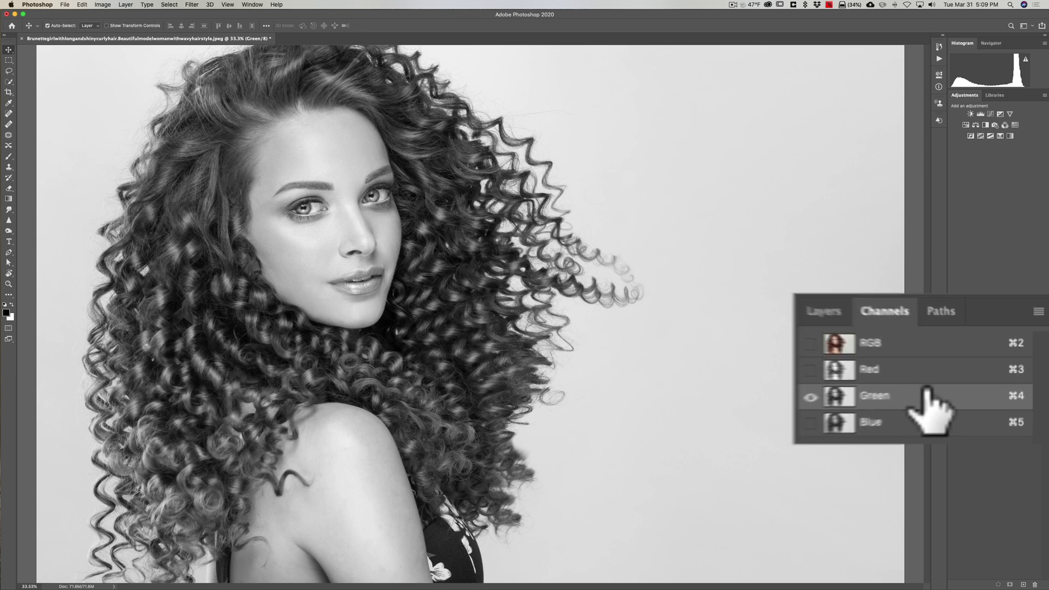
Duplicate the Green channel onto New Channel to create 'Green copy'
left_click_drag(929, 401, 980, 574)
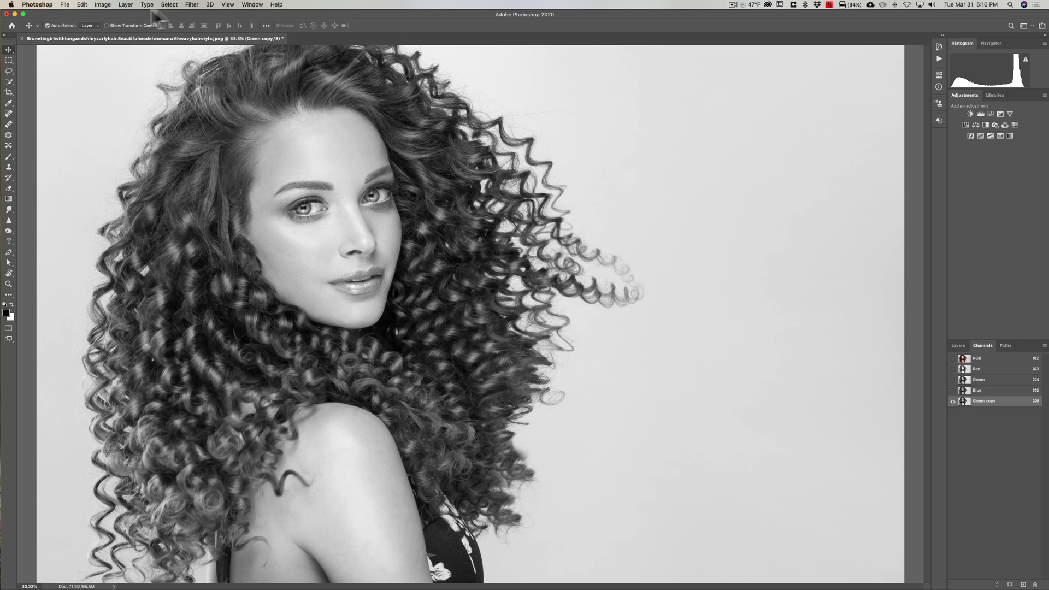
Apply Levels to Green copy with input values 172, 1.00 and 205 for a black hair silhouette
left_click(103, 5)
mouse_move(116, 25)
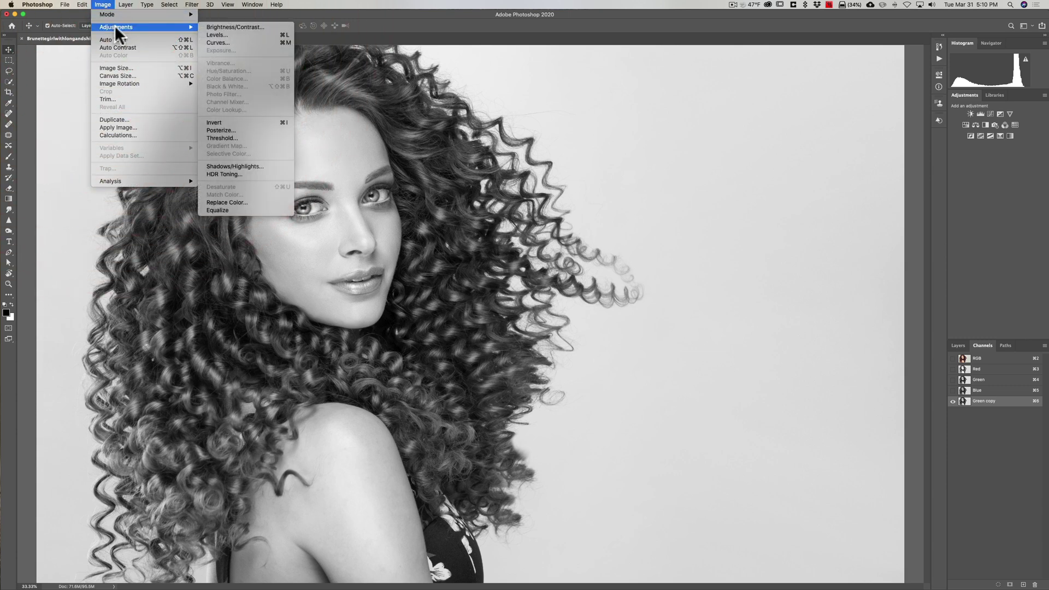
left_click(221, 34)
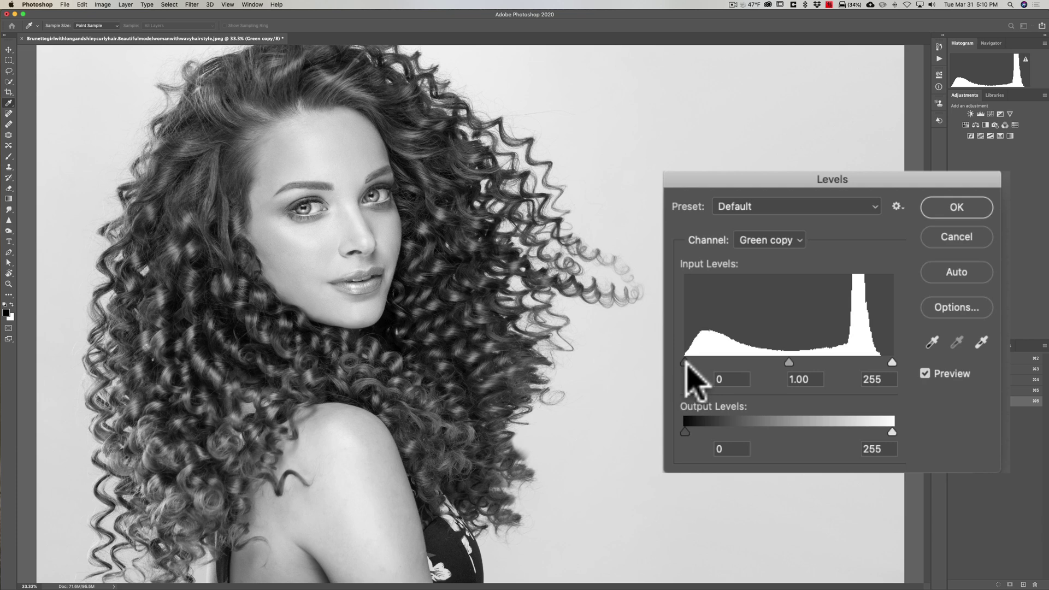
left_click_drag(687, 365, 774, 366)
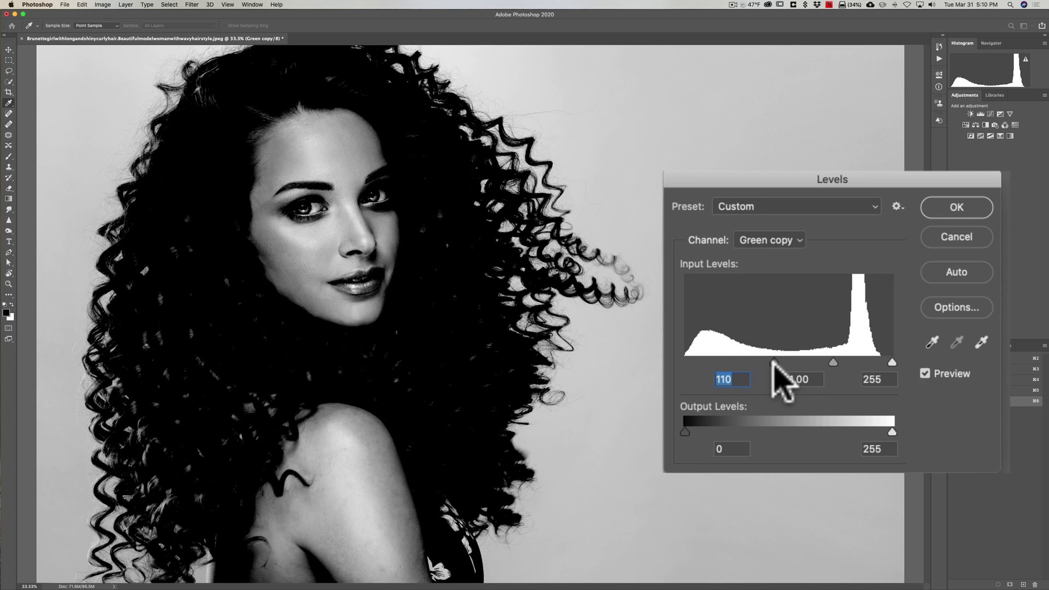
left_click_drag(774, 366, 801, 364)
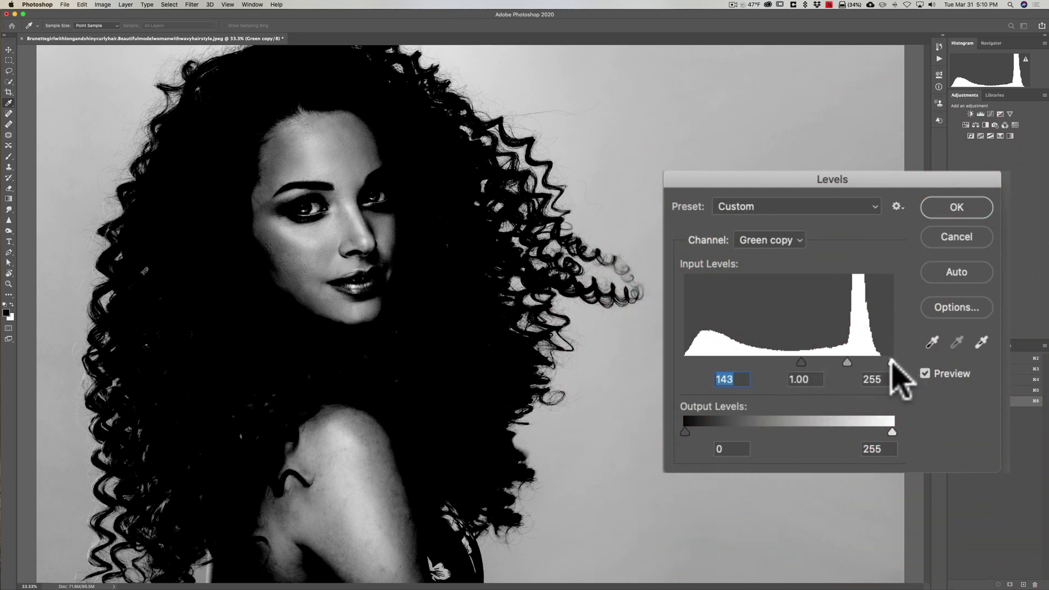
left_click_drag(891, 362, 851, 361)
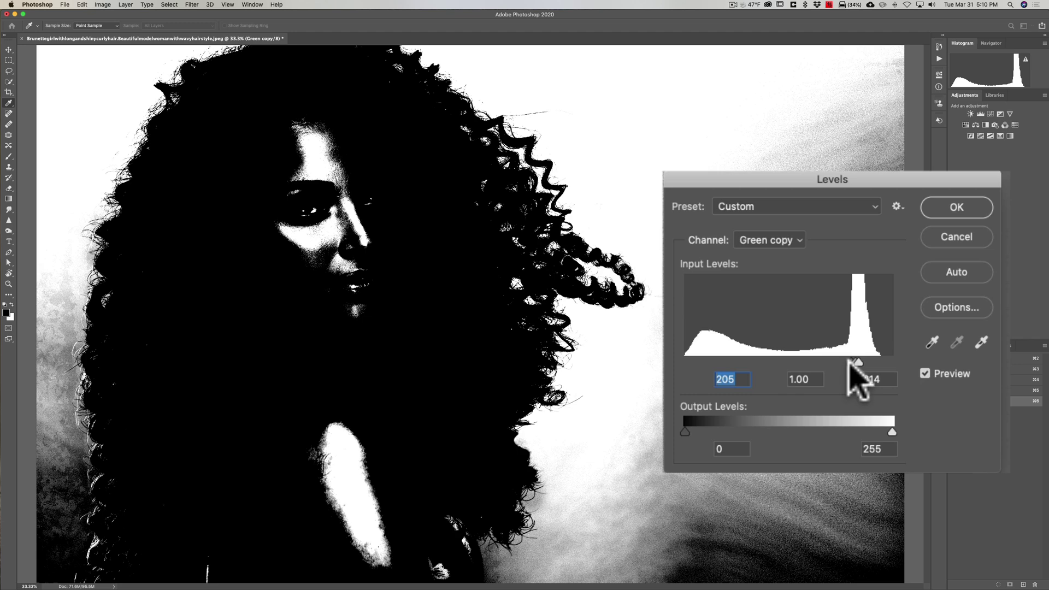
mouse_move(845, 363)
left_mouse_down()
mouse_move(815, 361)
mouse_move(825, 362)
left_mouse_up()
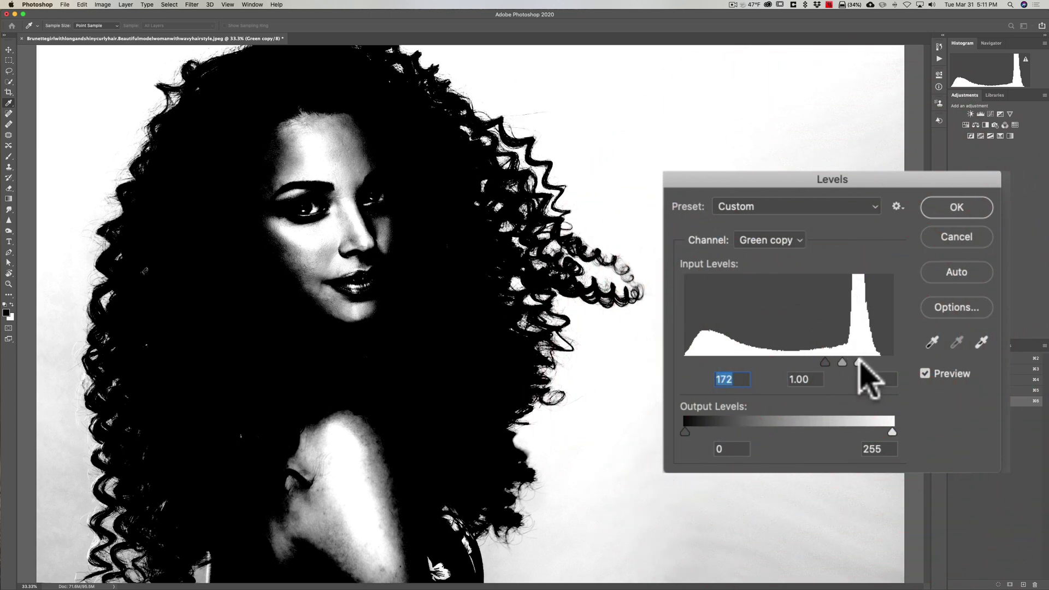
left_click_drag(858, 362, 851, 361)
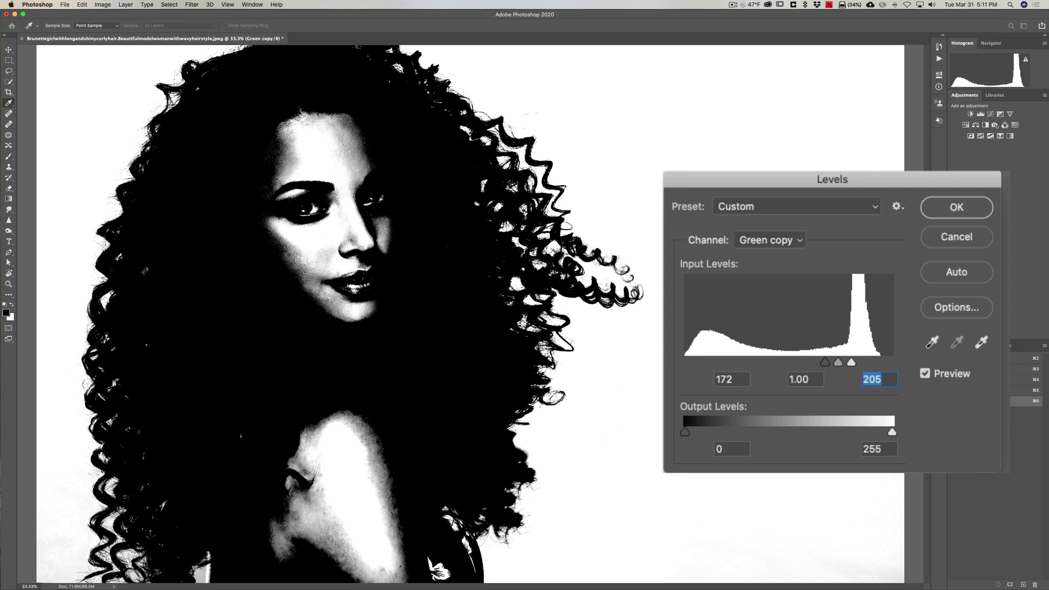
left_click(956, 208)
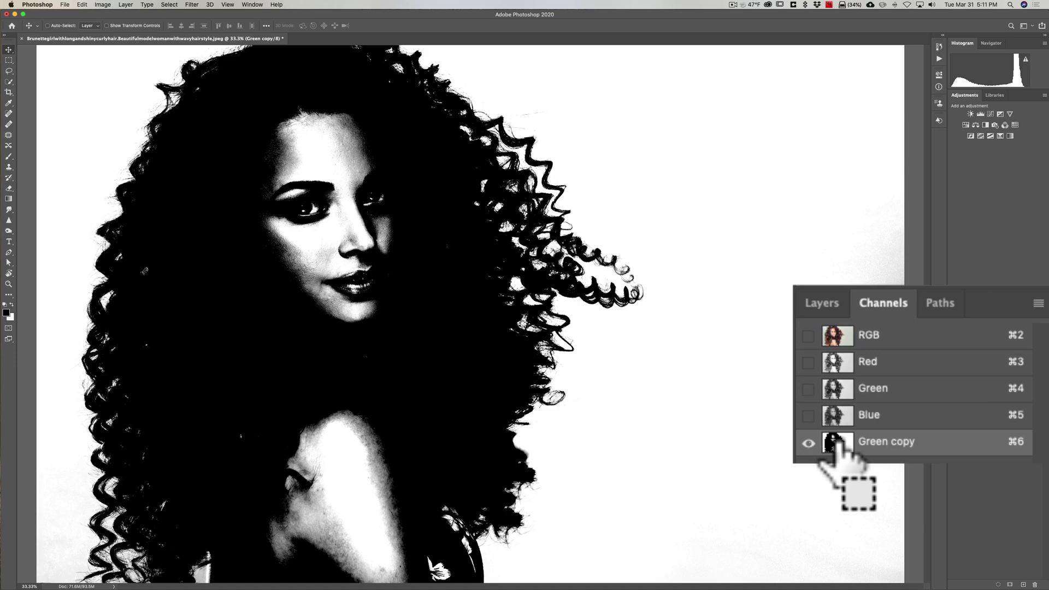
Load Green copy as a selection and return to the full-colour RGB image with layers shown
left_click(836, 442, "super")
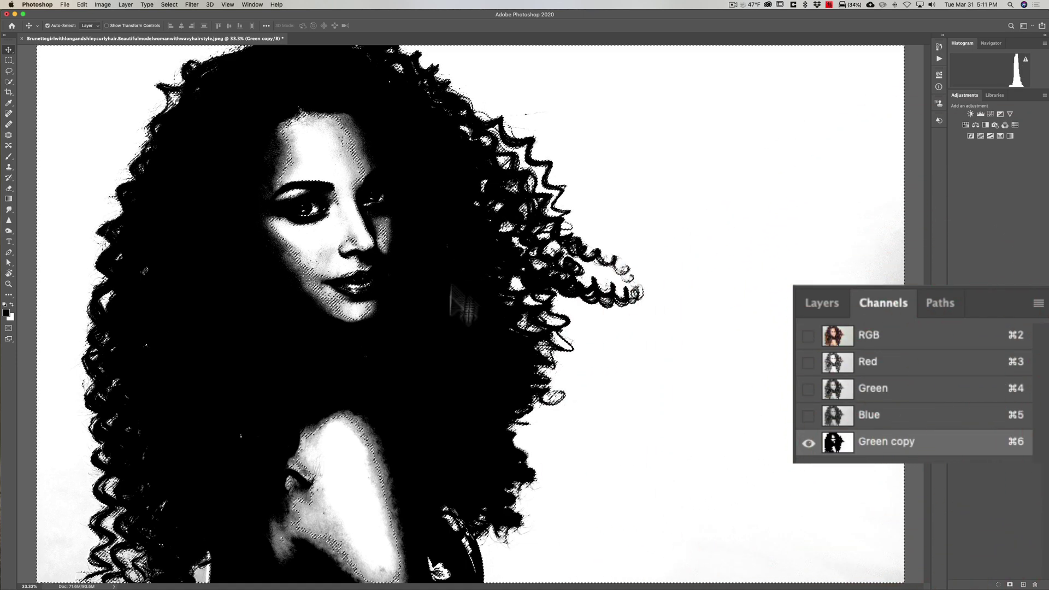
left_click(896, 334)
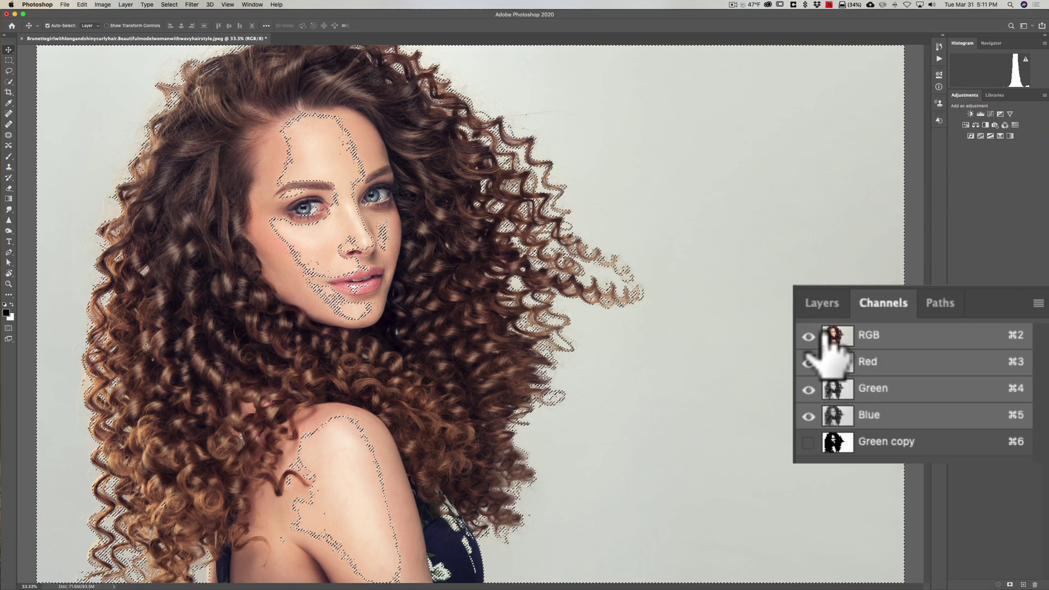
left_click(820, 299)
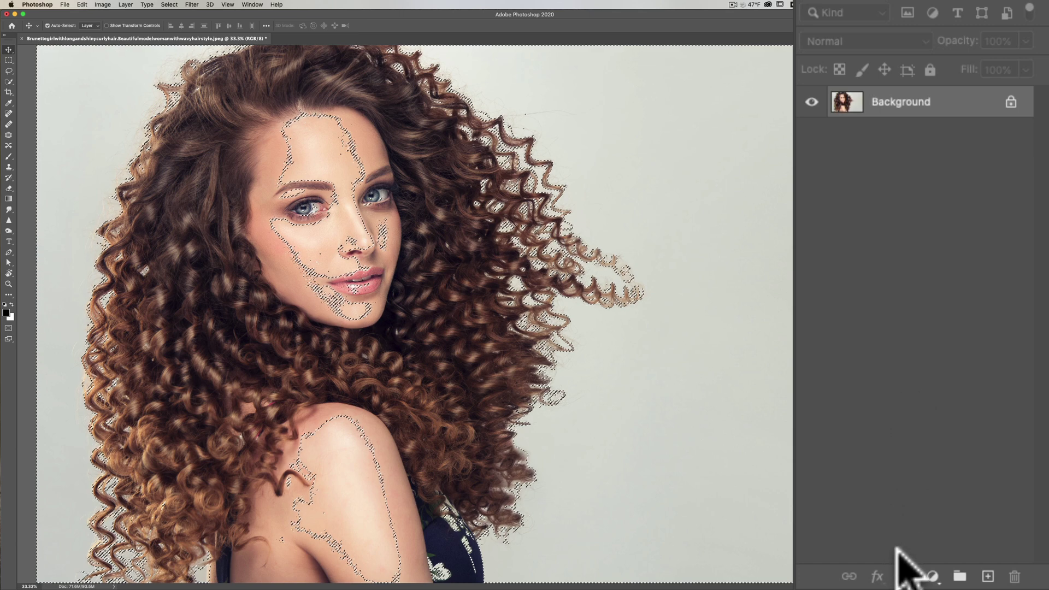
Add a layer mask from the hair selection and invert it so the woman shows
left_click(904, 577)
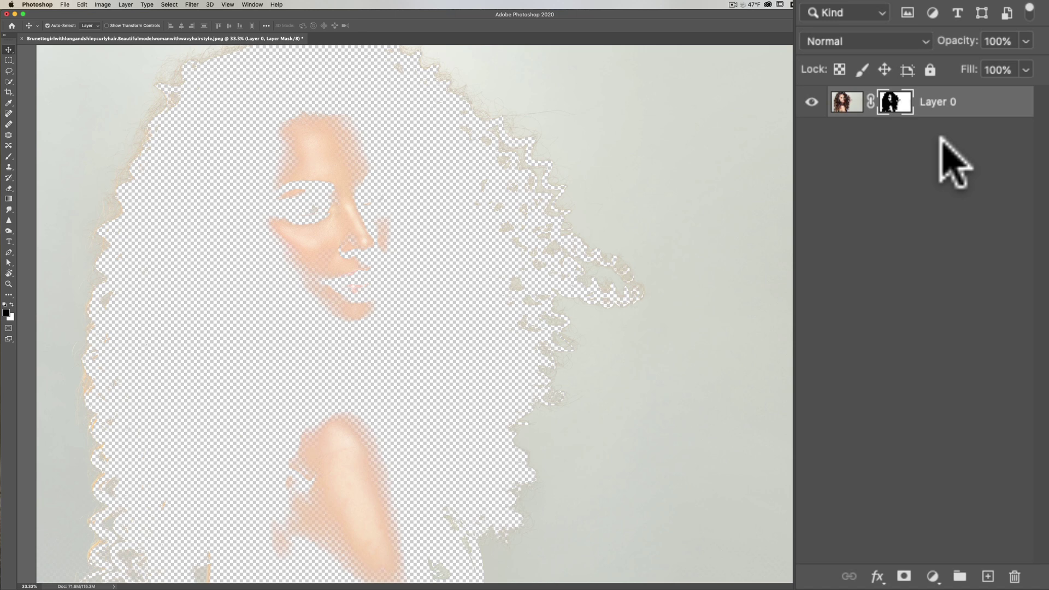
key("super+i")
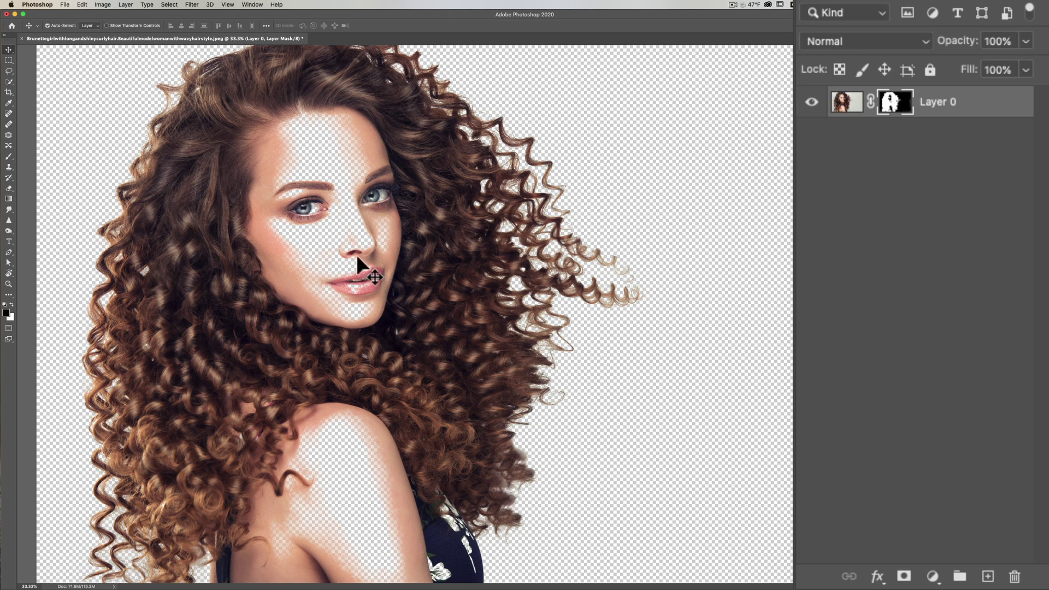
left_click(894, 100)
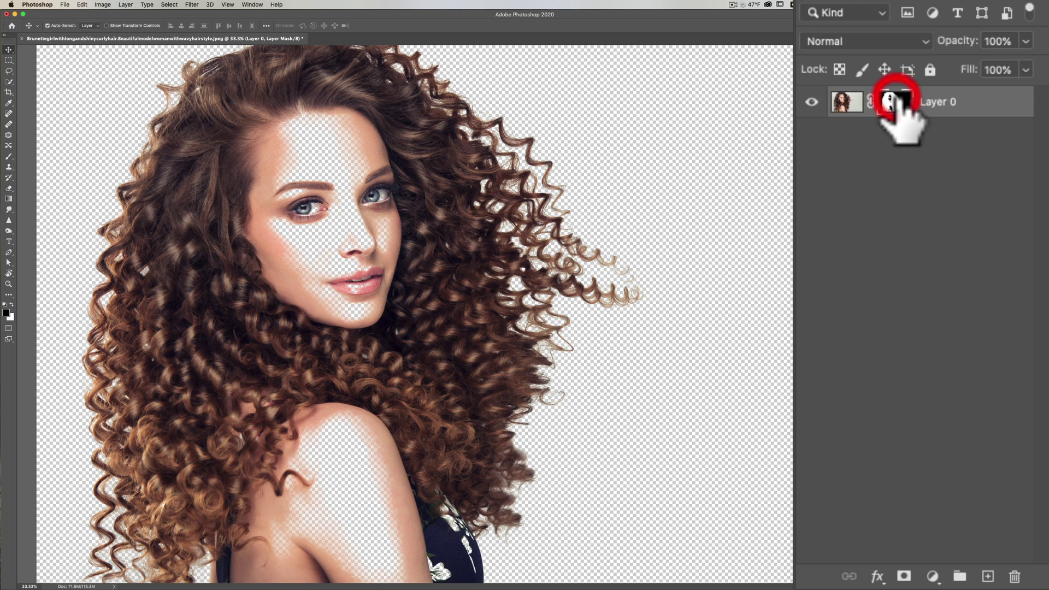
left_click(847, 103)
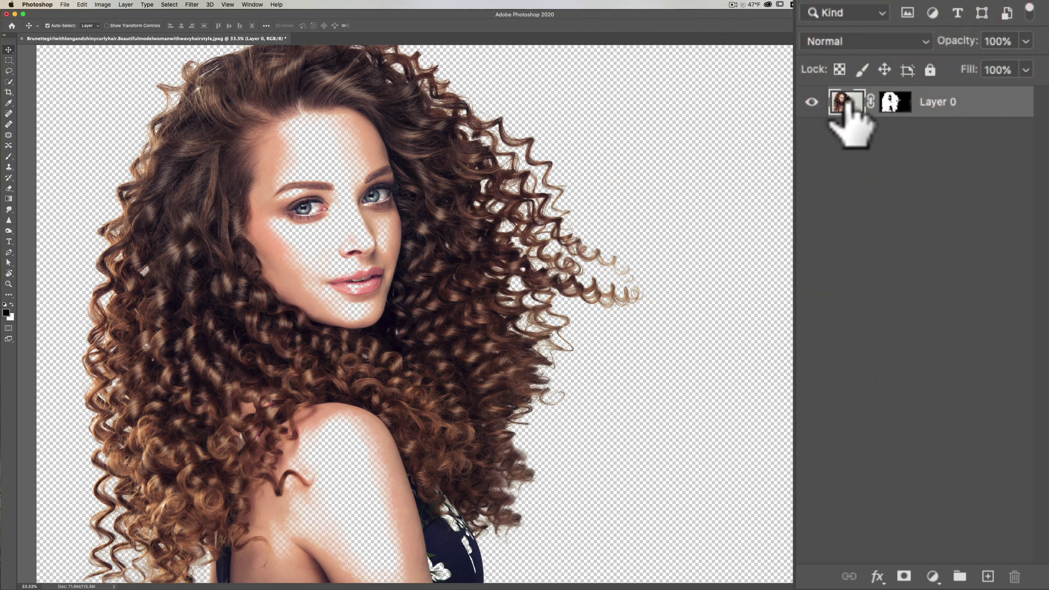
left_click(894, 101)
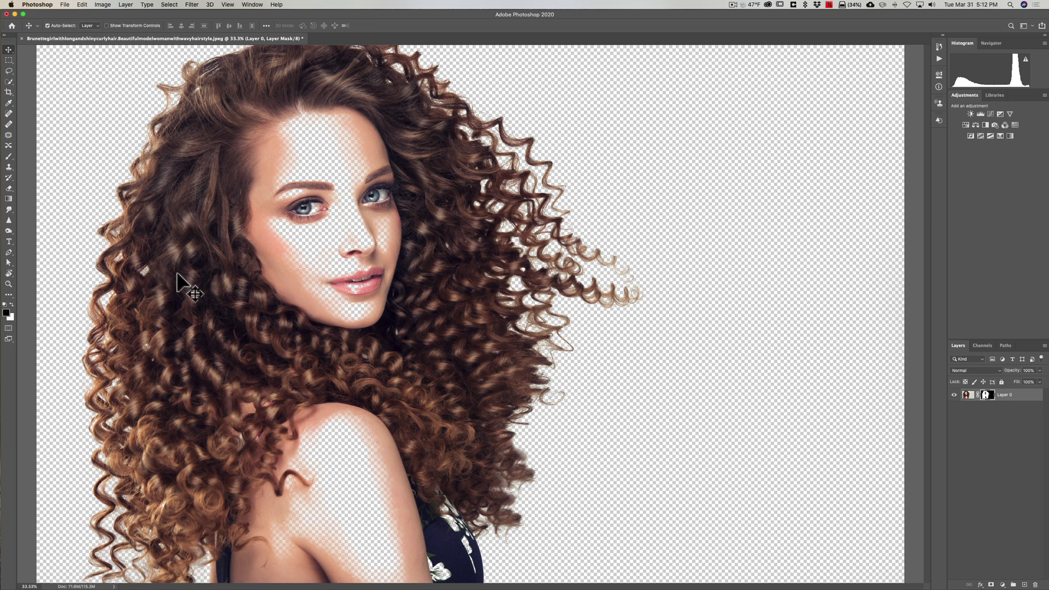
Paint white on the mask with a 900 px brush over the forehead, eyes and cheeks
key("b")
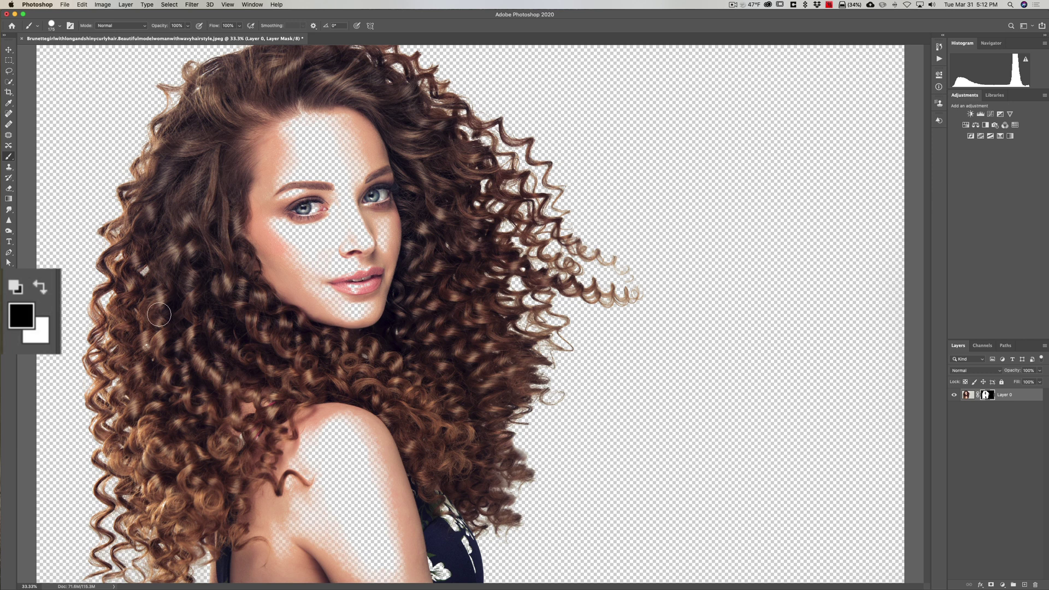
key("x")
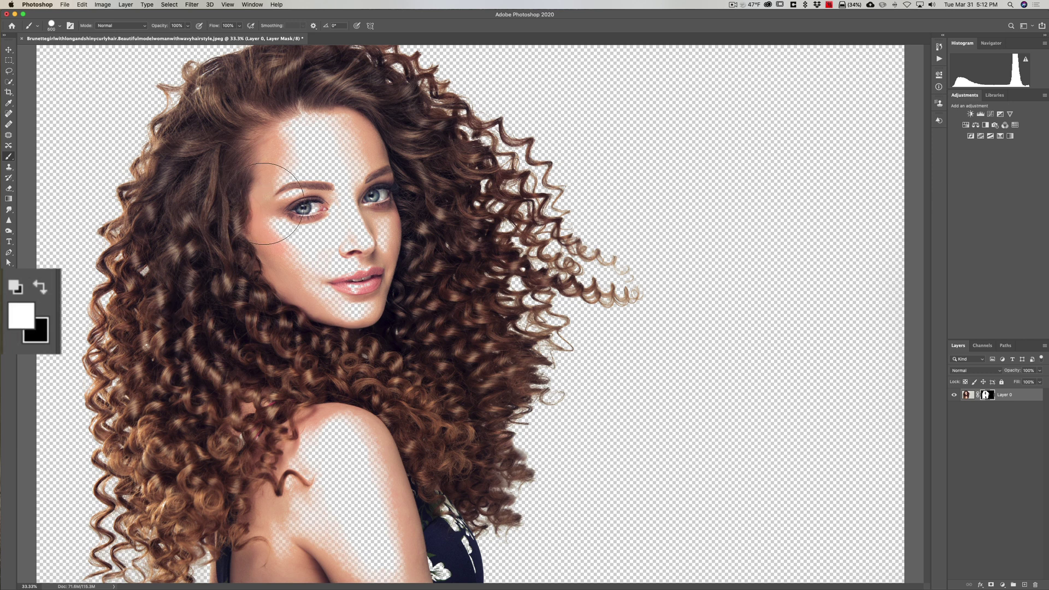
key("bracketright")
key("bracketright")
key("bracketright")
key("bracketright")
key("bracketright")
key("bracketright")
left_click(60, 26)
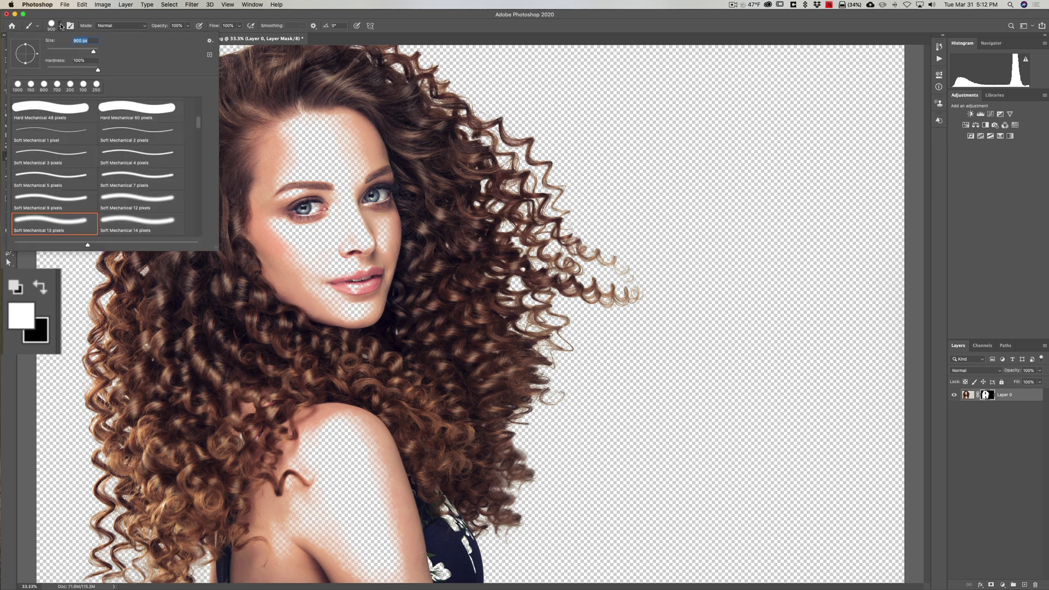
left_click(60, 24)
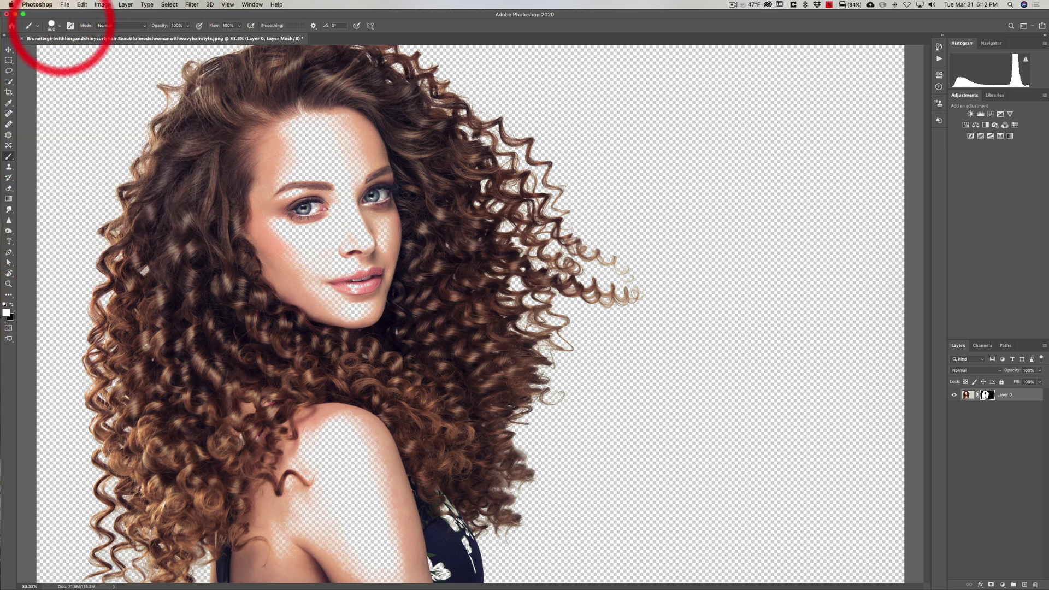
mouse_move(306, 131)
left_mouse_down()
mouse_move(355, 153)
mouse_move(316, 180)
mouse_move(341, 217)
mouse_move(349, 262)
mouse_move(327, 257)
mouse_move(311, 218)
mouse_move(336, 453)
mouse_move(318, 413)
left_mouse_up()
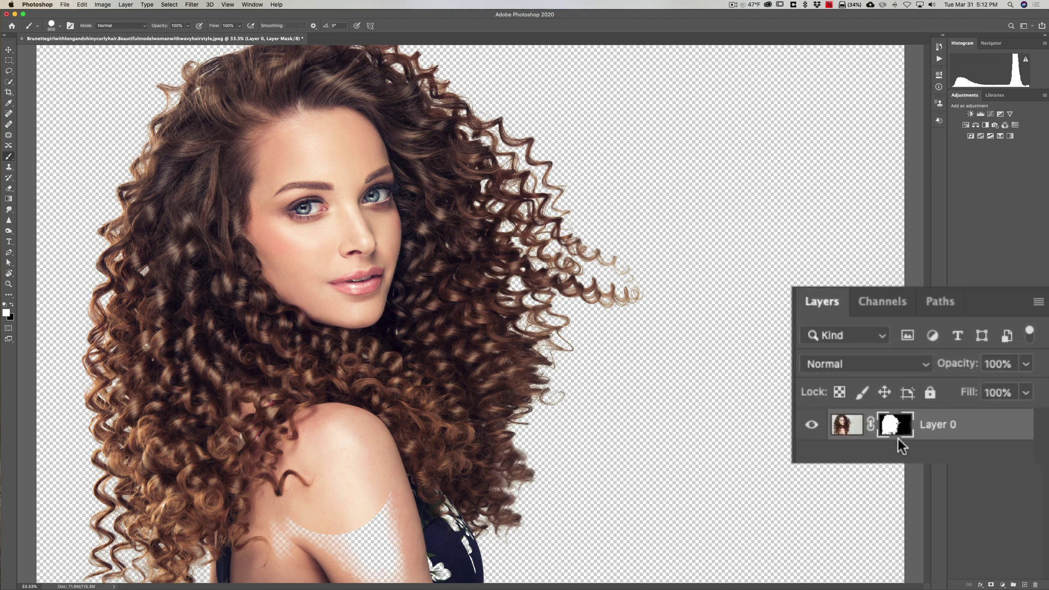
In mask view, paint the grey patches at the bottom and top white, then return to normal view
left_click(987, 394, "alt")
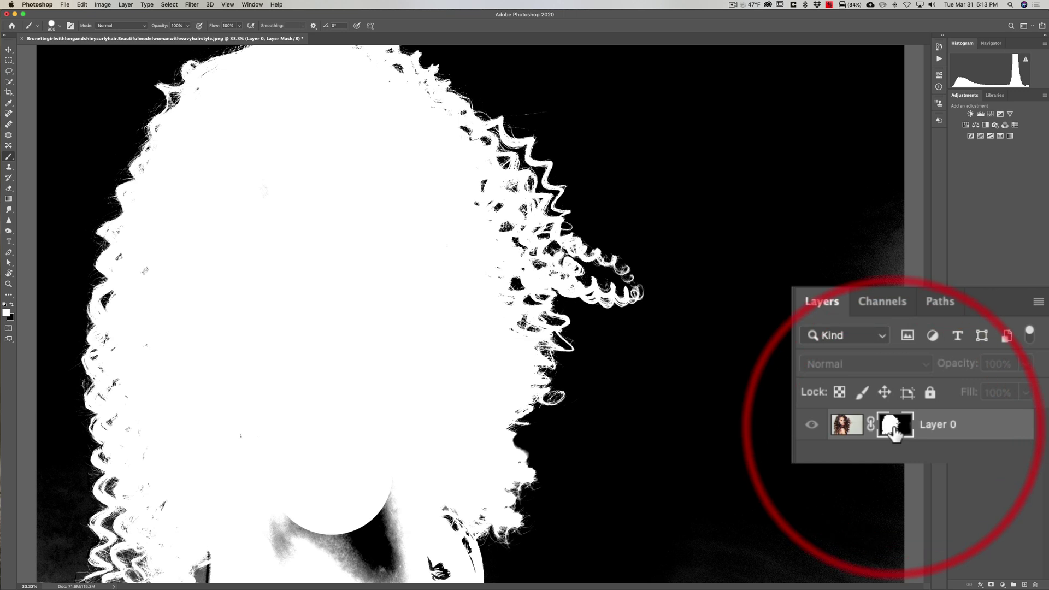
mouse_move(347, 482)
left_mouse_down()
mouse_move(355, 573)
mouse_move(314, 540)
mouse_move(310, 523)
mouse_move(309, 533)
mouse_move(336, 474)
mouse_move(242, 438)
left_mouse_up()
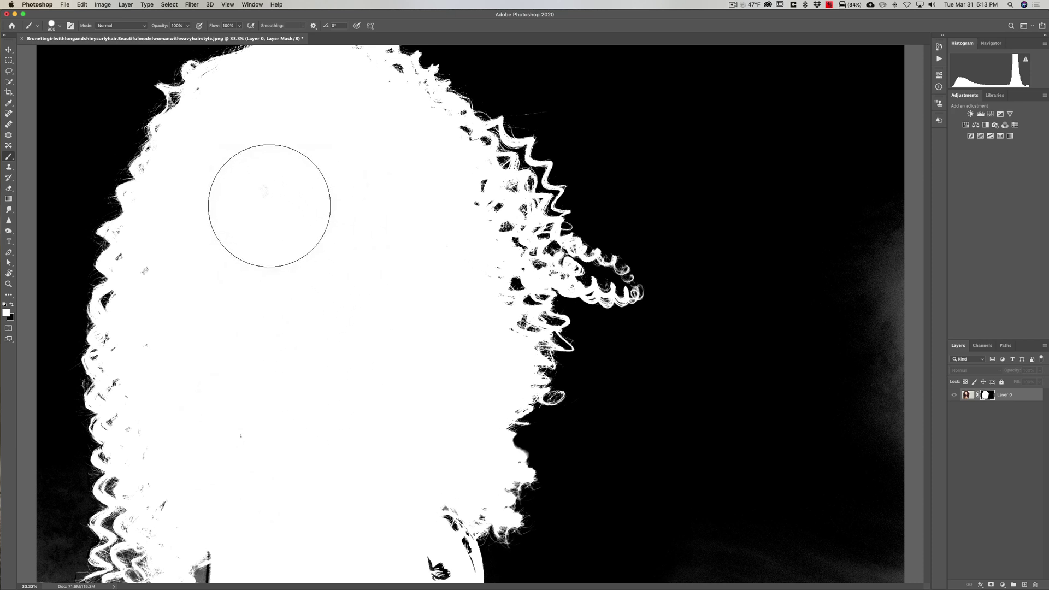
left_click_drag(265, 206, 297, 210)
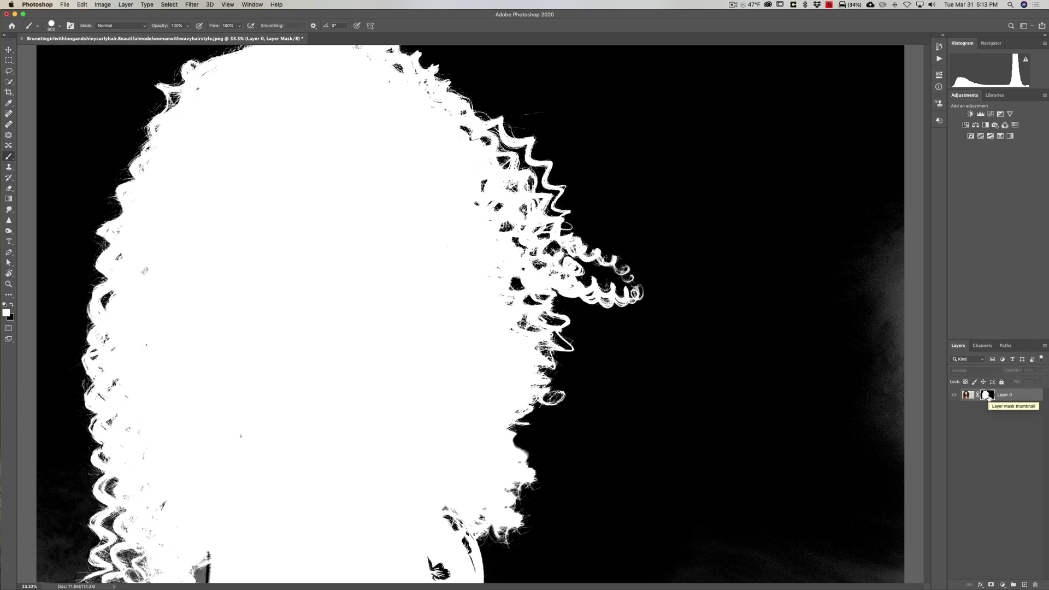
left_click(989, 397, "alt")
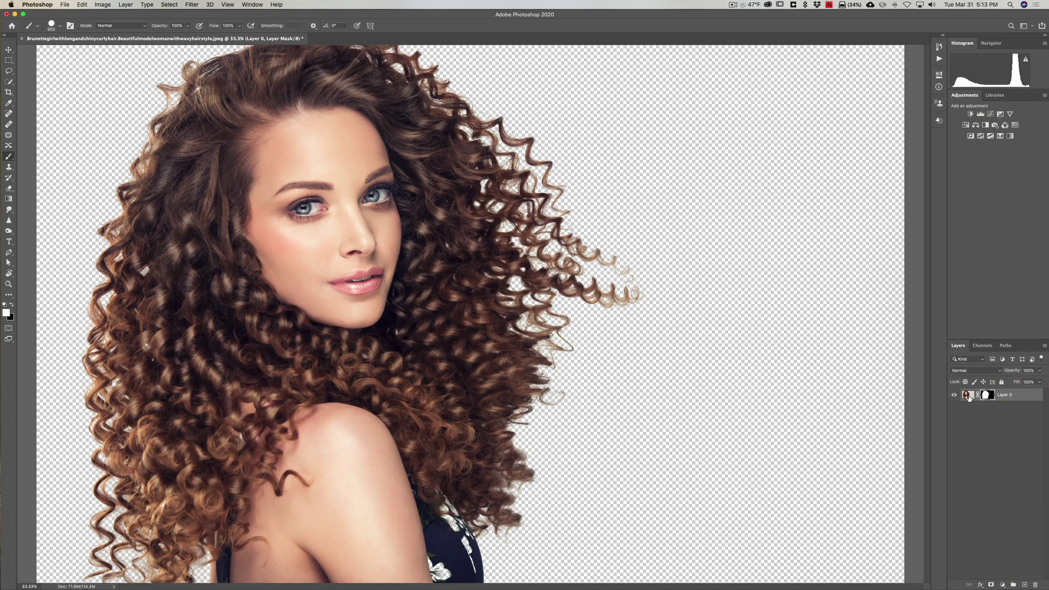
Shrink the brush to 250 px, touch up the shoulder-hair edge, then view the mask alone
key("bracketleft")
key("bracketleft")
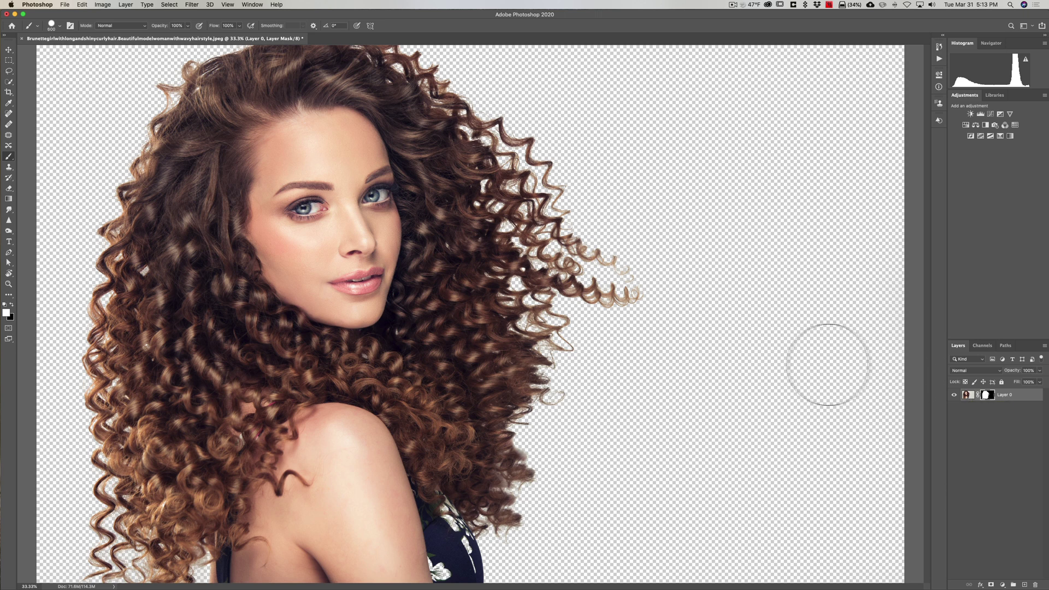
key("bracketleft")
key("bracketleft")
key("bracketleft")
key("bracketleft")
key("bracketleft")
key("bracketleft")
key("bracketleft")
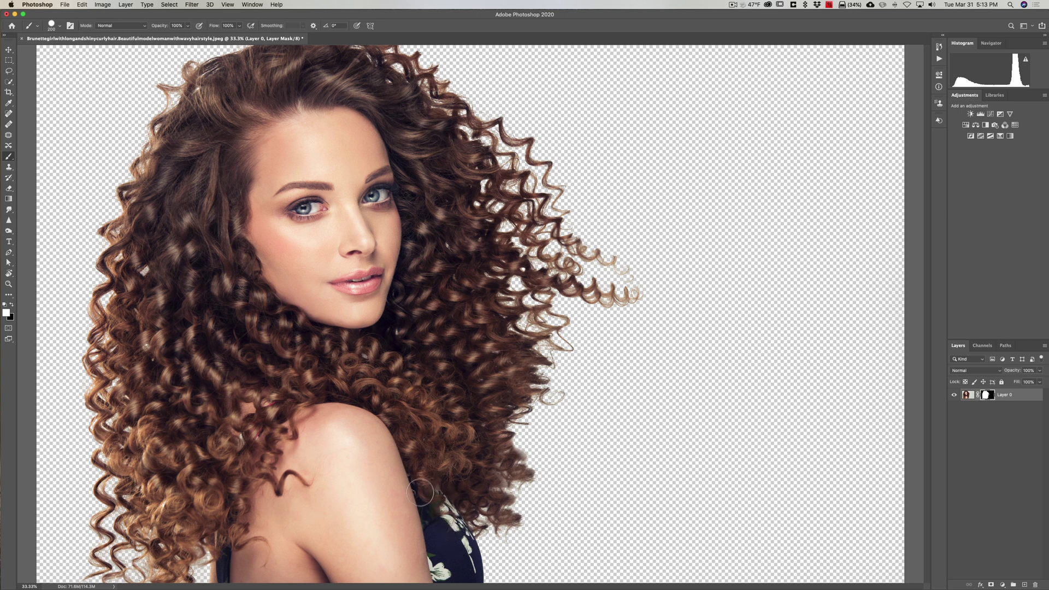
left_click(392, 482)
left_click(986, 396, "alt")
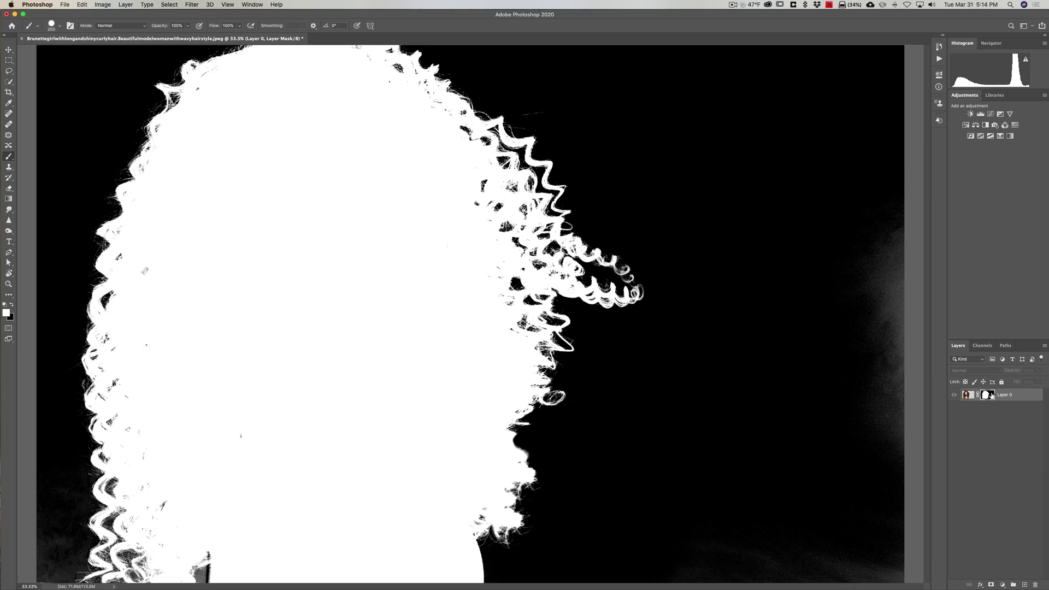
Exit mask view and set the brush to paint black at 300 px
left_click(990, 396, "alt")
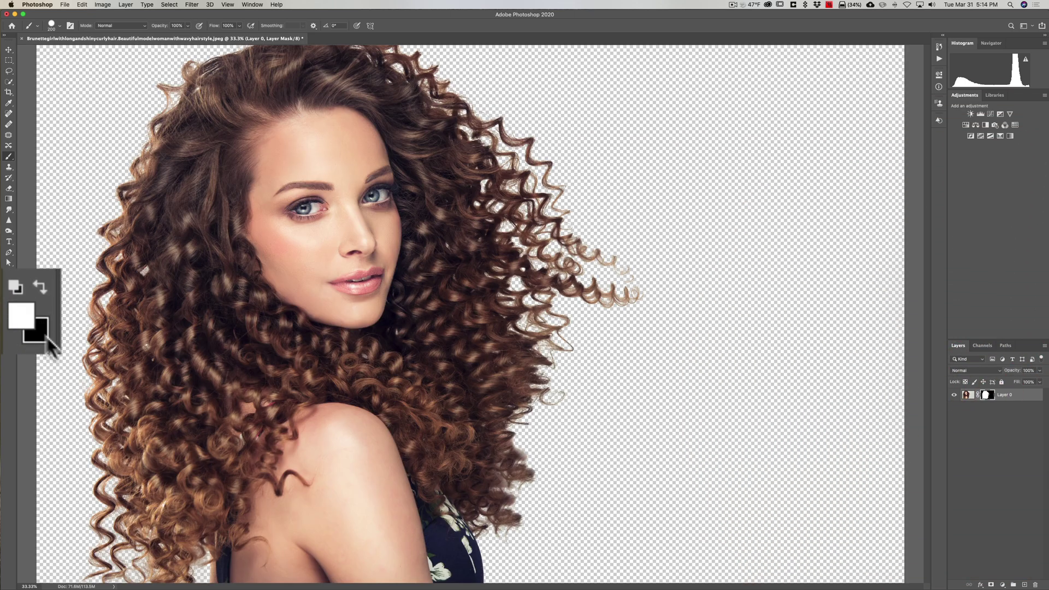
key("x")
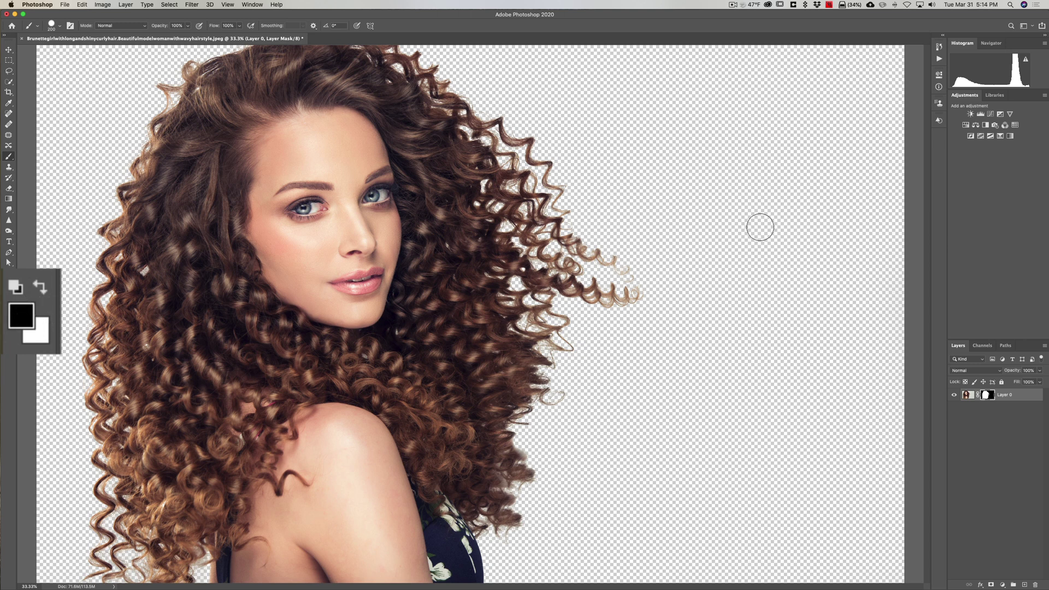
key("bracketright")
key("bracketright")
key("bracketright")
key("bracketright")
key("bracketright")
key("bracketright")
key("bracketright")
key("bracketright")
key("bracketright")
key("bracketright")
key("bracketright")
key("bracketright")
key("bracketright")
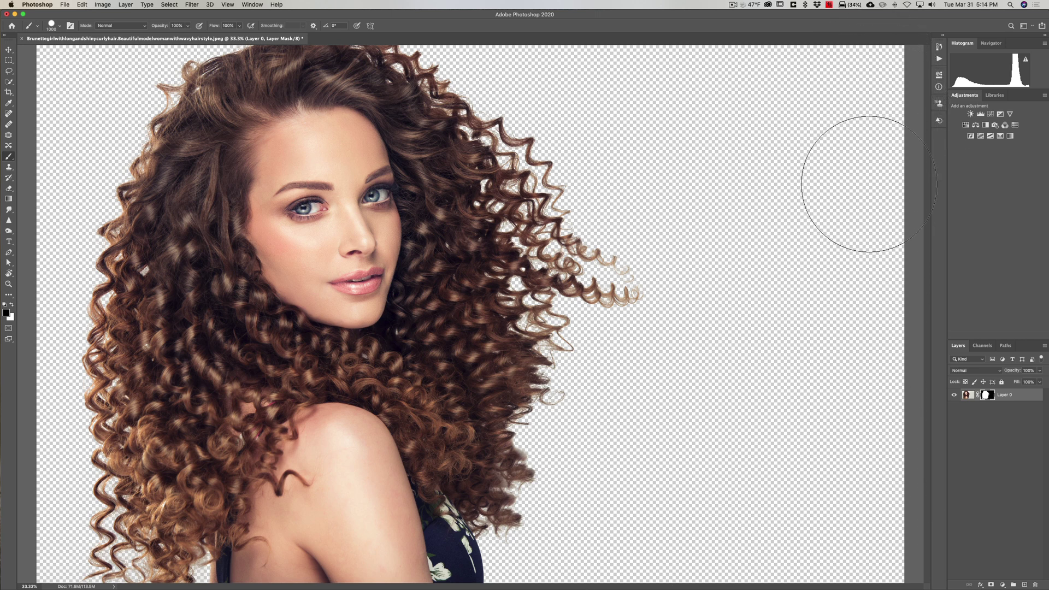
key("bracketleft")
key("bracketleft")
key("bracketleft")
key("bracketleft")
key("bracketleft")
key("bracketleft")
key("bracketleft")
key("super+plus")
key("super+plus")
key("super+plus")
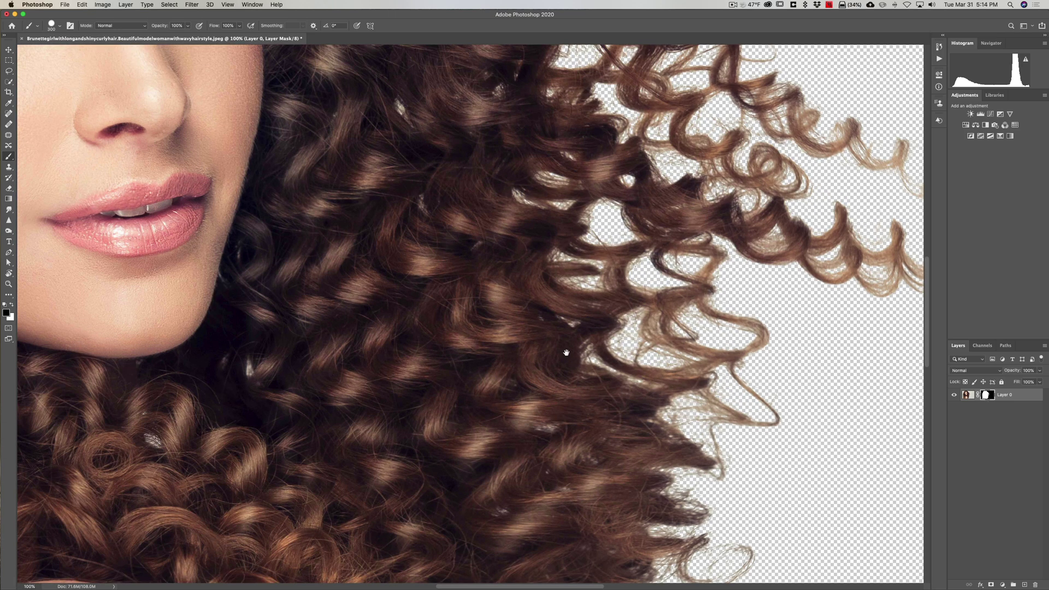
left_click_drag(569, 351, 311, 377)
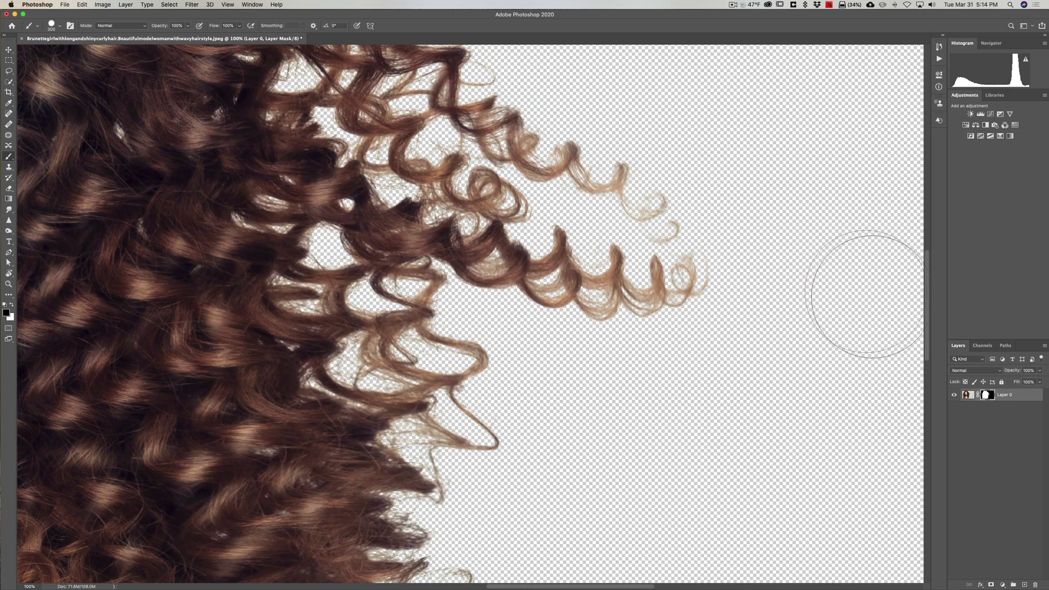
key("super+0")
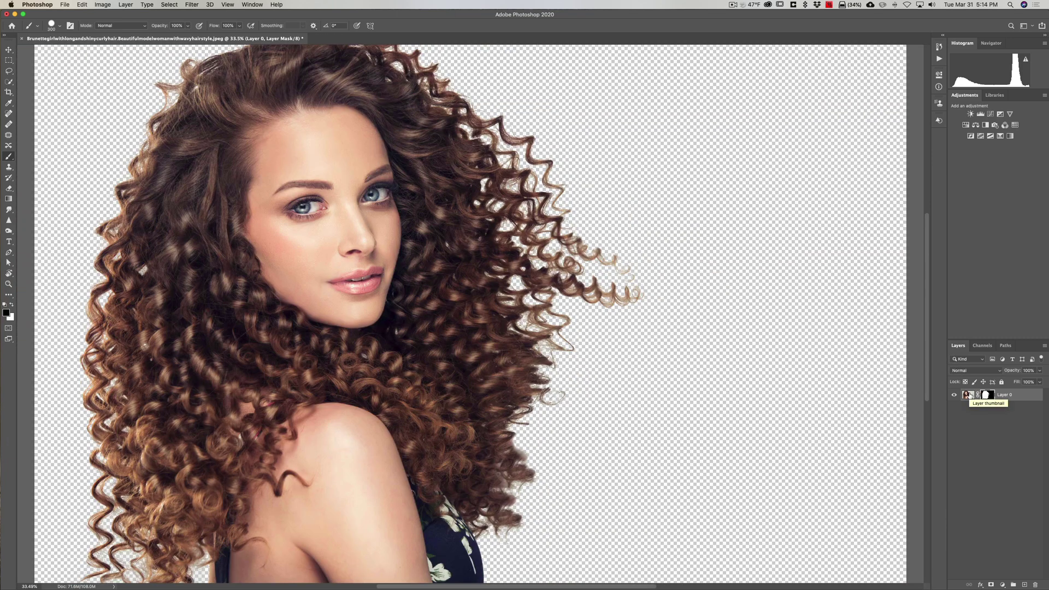